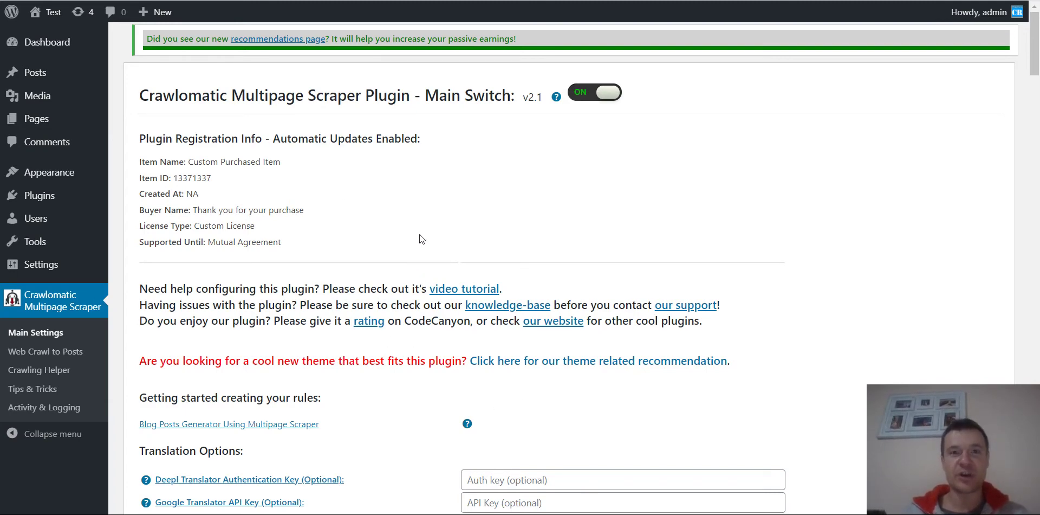
Open Crawlomatic's Web Crawl to Posts page listing the empty new rule.
click(62, 356)
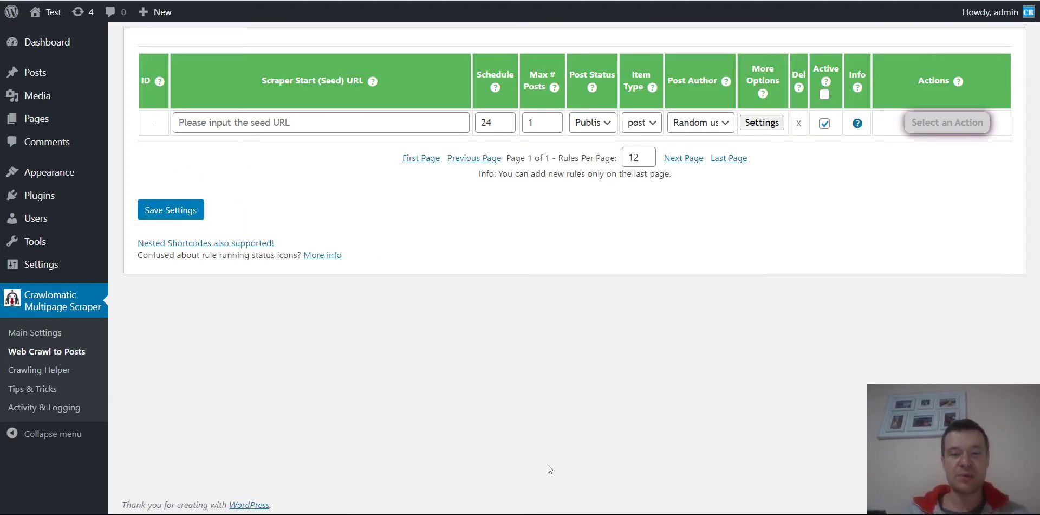
Copy the BBC onion article address from Tor Browser and try it in Chrome, where it fails.
key(alt+Tab)
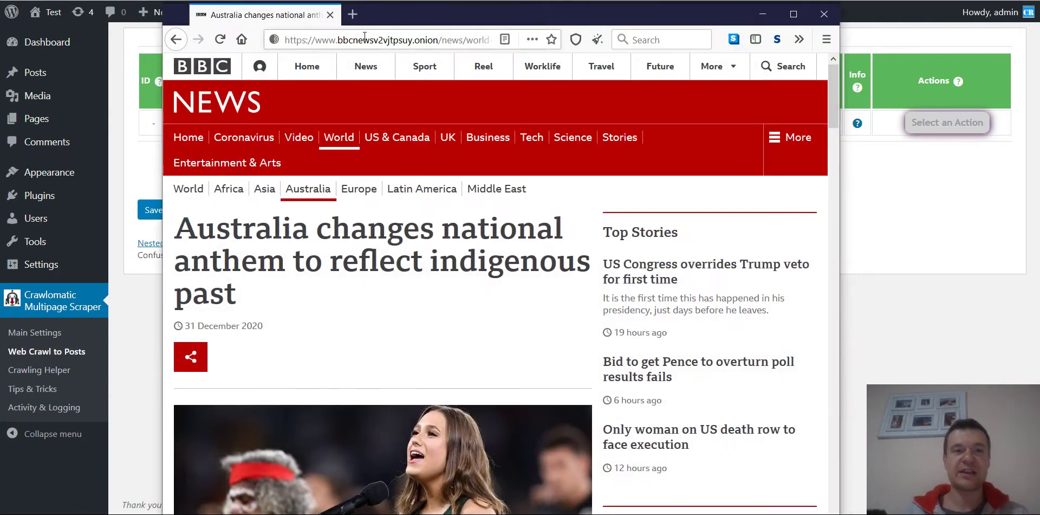
click(360, 40)
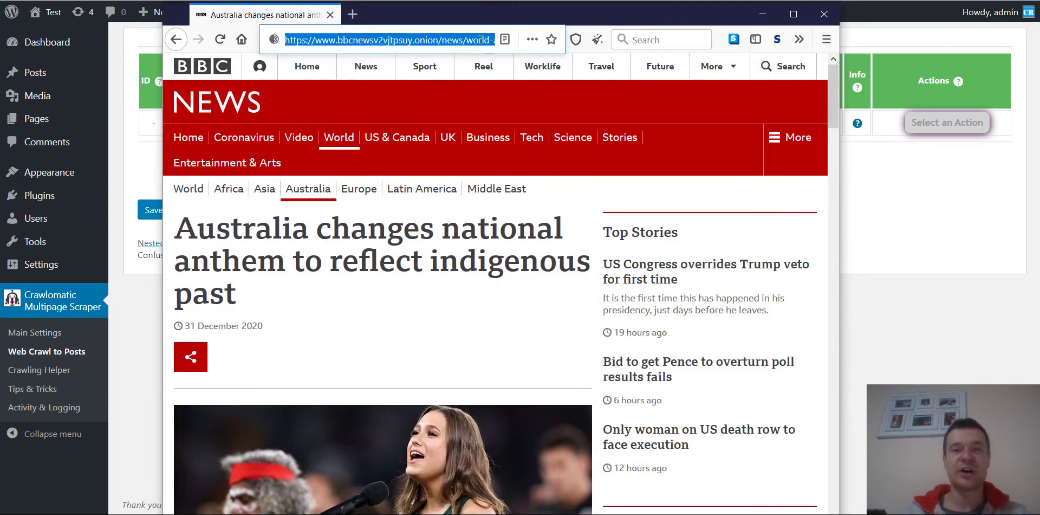
text(https://www.bbcnewsv2vjtpsuy.onion/news/world-australia-55494542)
key(Return)
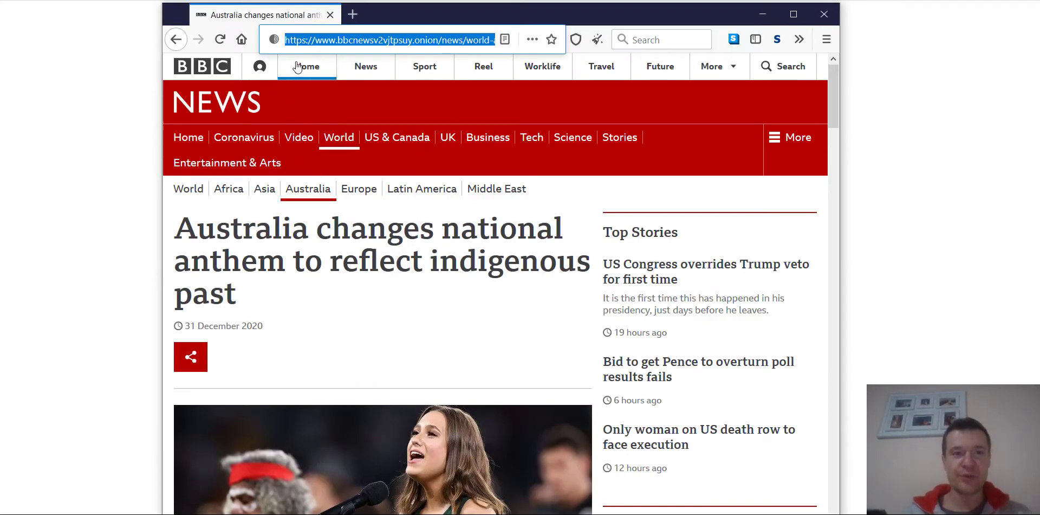
Reload the BBC onion anthem article in Tor Browser and scroll through it.
key(ctrl+v)
key(Return)
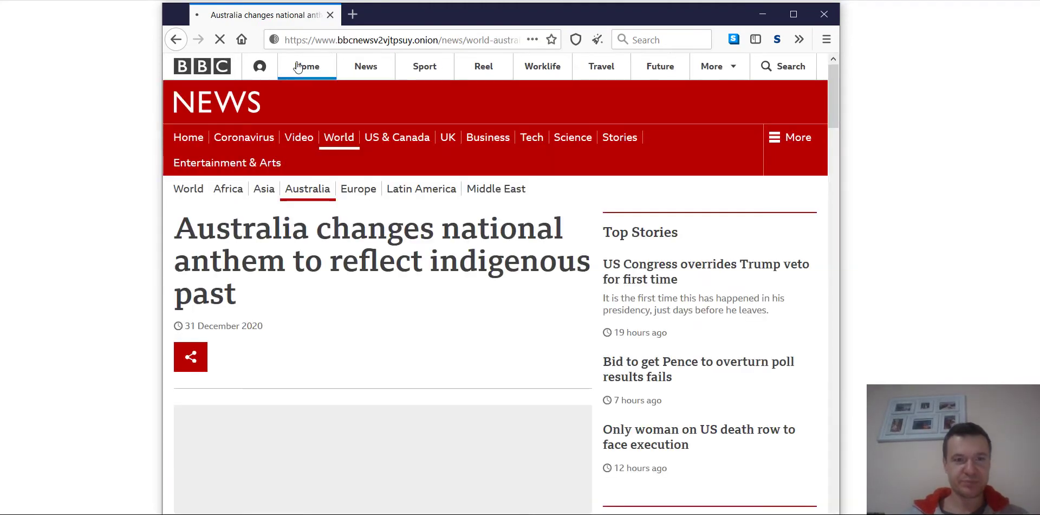
scroll(336, 202, down, 3)
scroll(336, 201, down, 4)
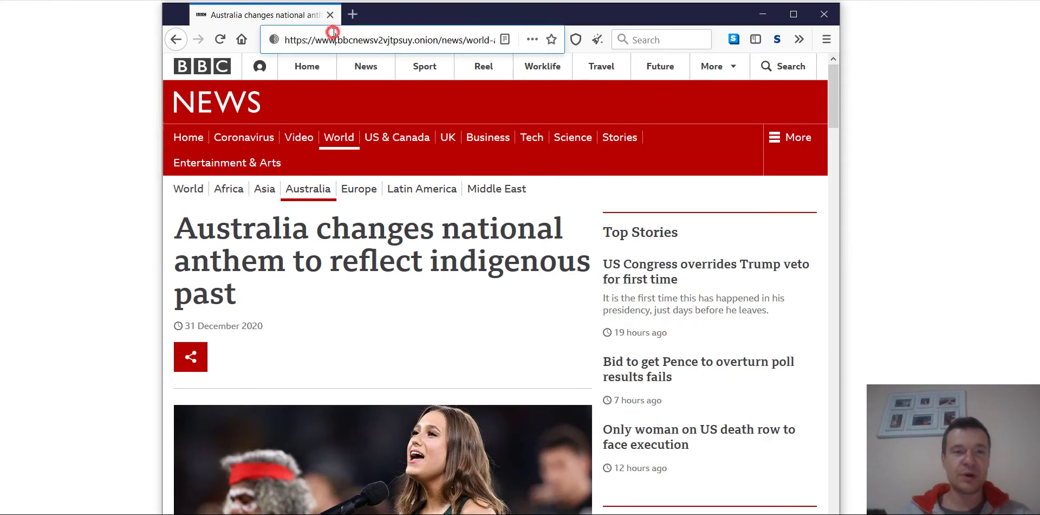
Paste the BBC onion article address into the rule's Scraper Start (Seed) URL field.
click(330, 33)
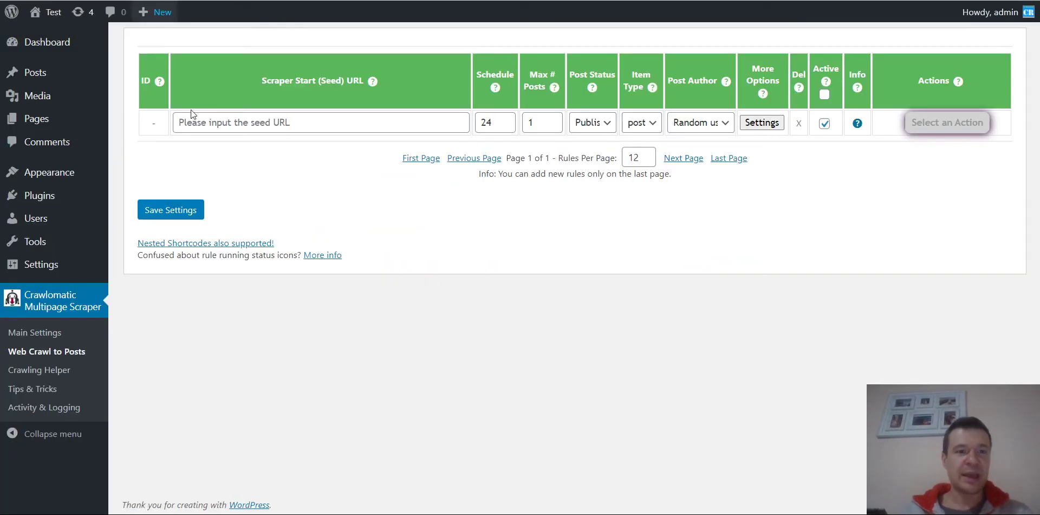
click(232, 122)
key(ctrl+v)
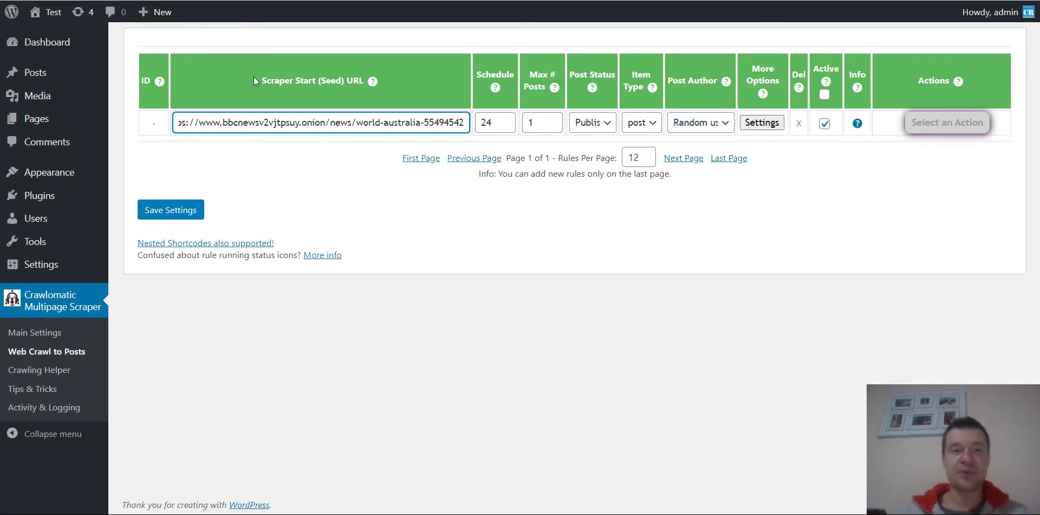
Set the rule's JavaScript page parsing option to Use Tor and save the rule.
drag(238, 115, 289, 75)
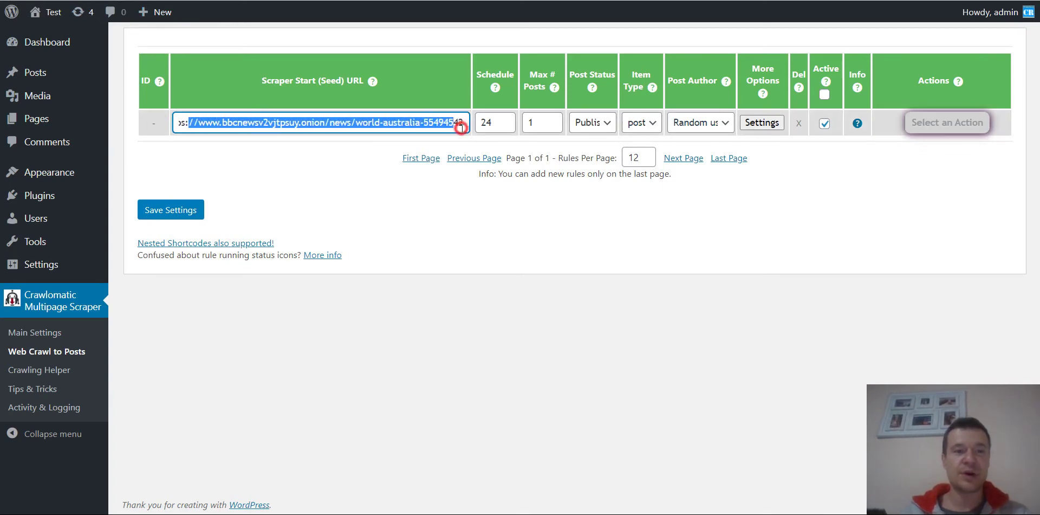
click(759, 127)
scroll(451, 229, down, 3)
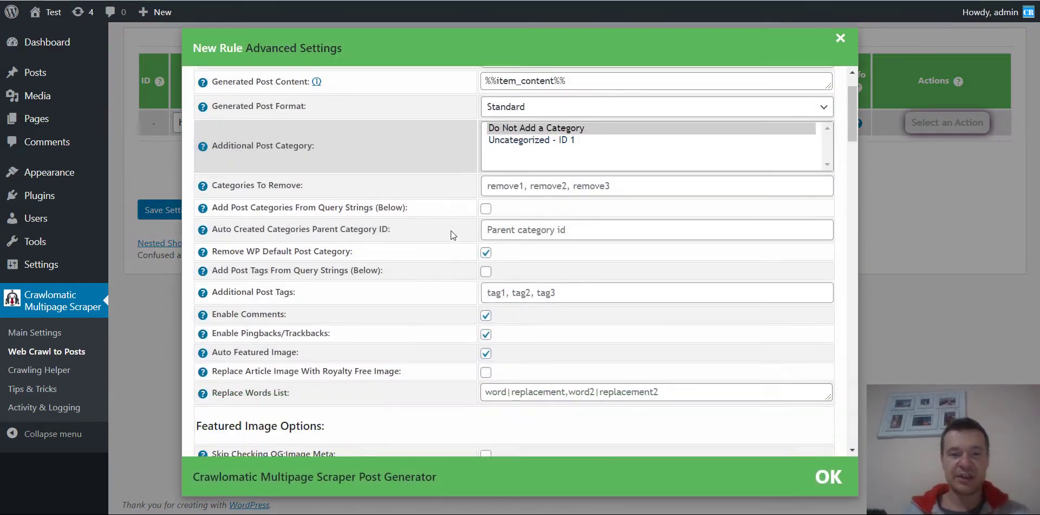
scroll(428, 223, down, 5)
scroll(420, 220, down, 5)
scroll(417, 220, down, 3)
scroll(417, 220, down, 6)
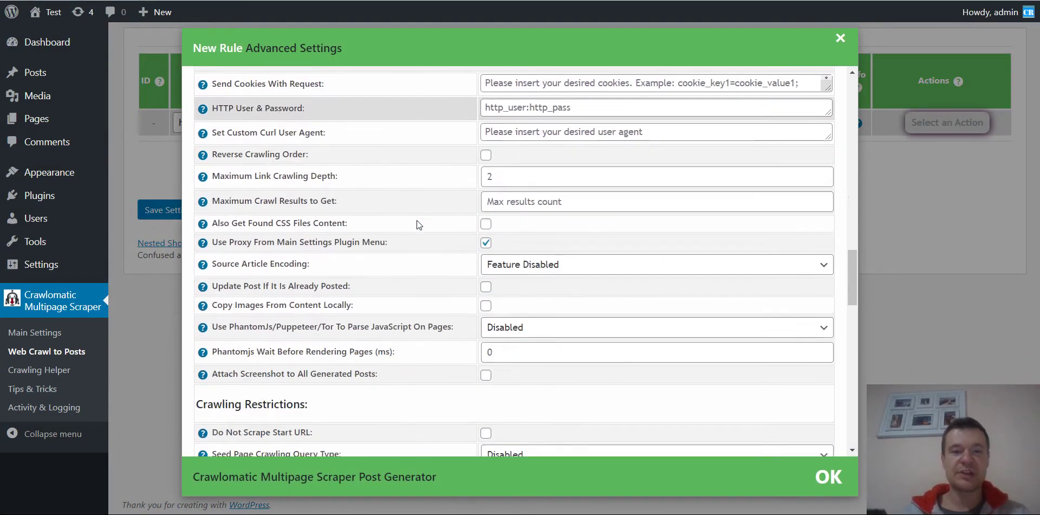
drag(217, 264, 441, 262)
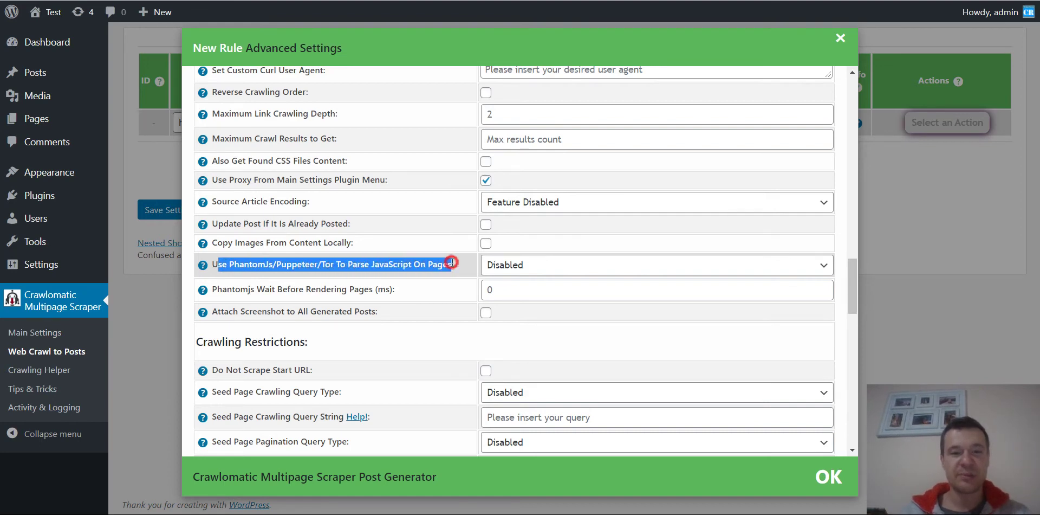
click(442, 263)
click(491, 266)
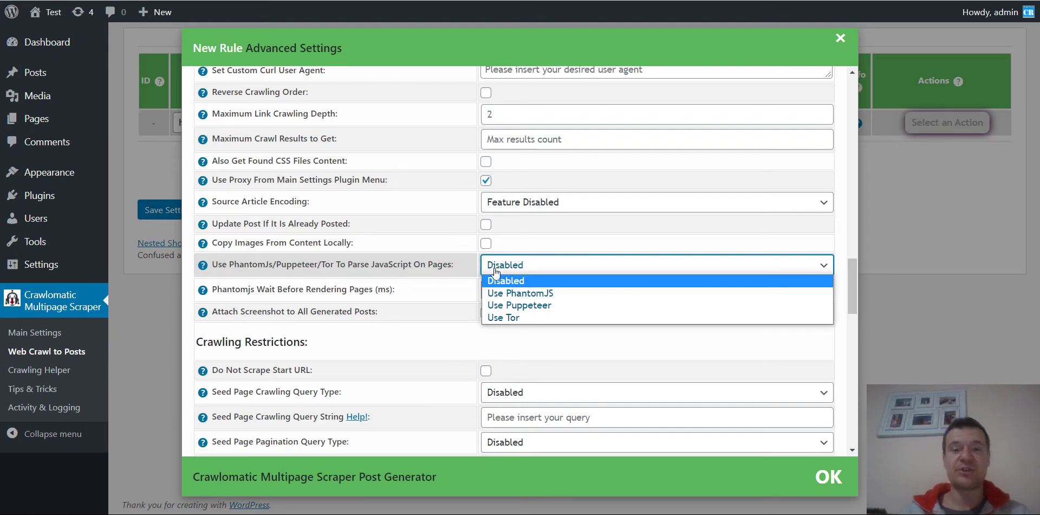
click(502, 318)
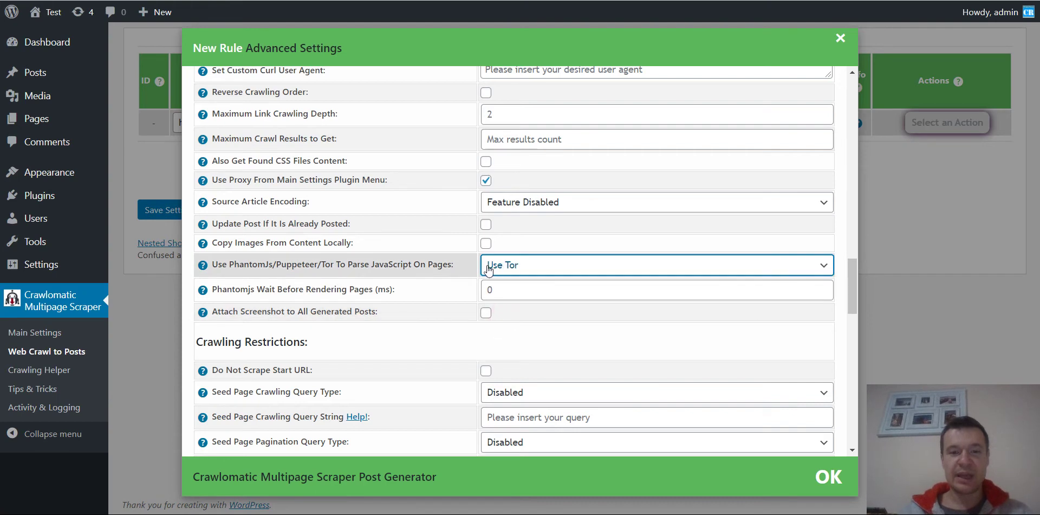
click(157, 208)
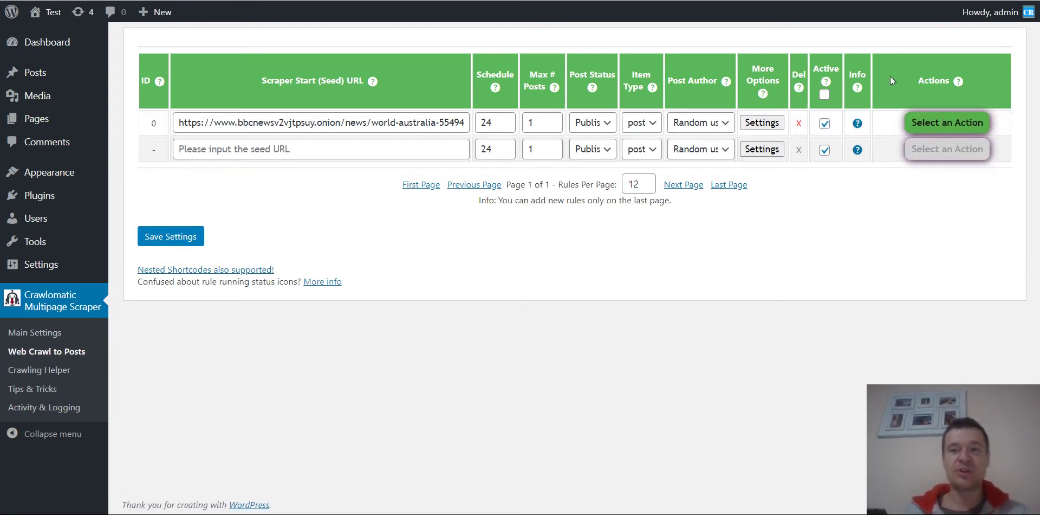
Run rule 0 with Run This Rule Now and confirm it.
click(920, 125)
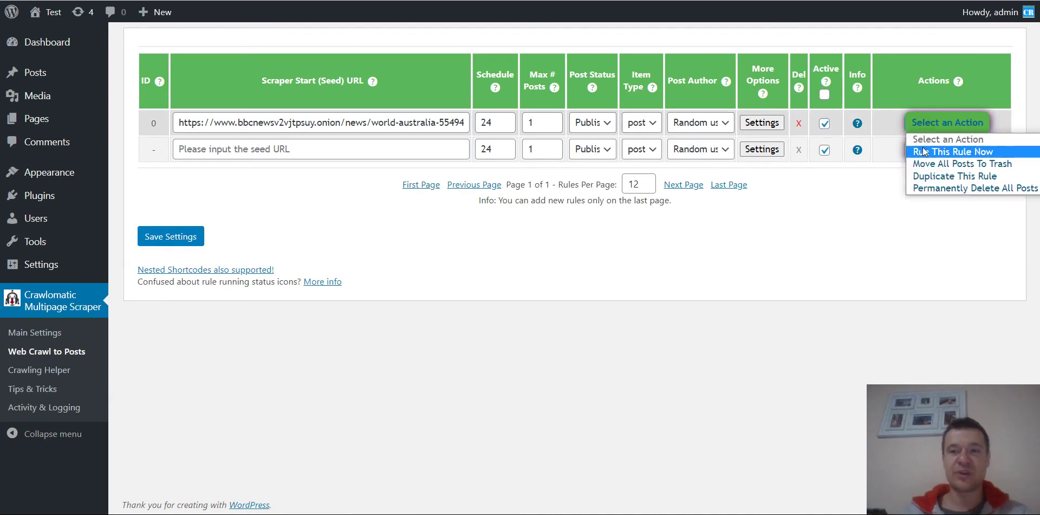
click(952, 152)
mouse_move(48, 11)
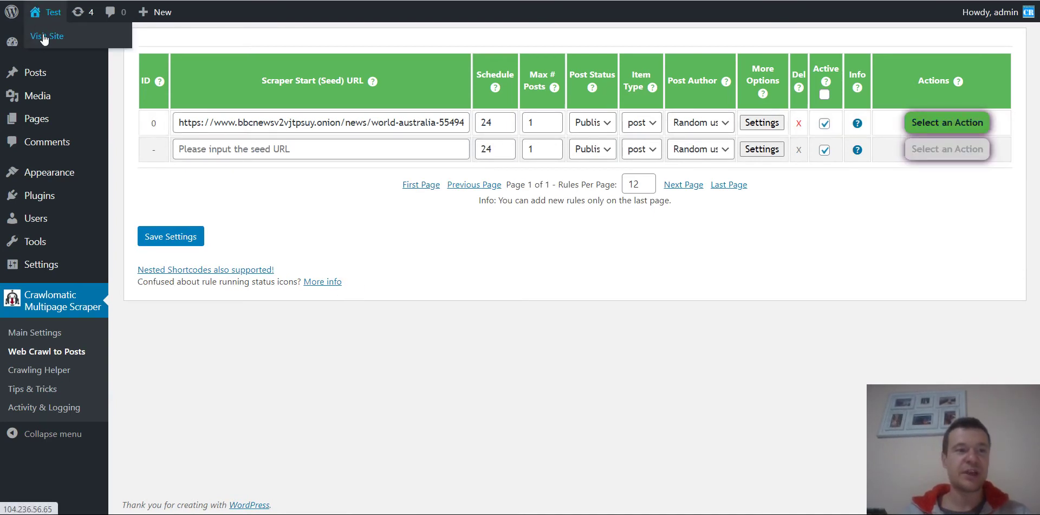
click(45, 36)
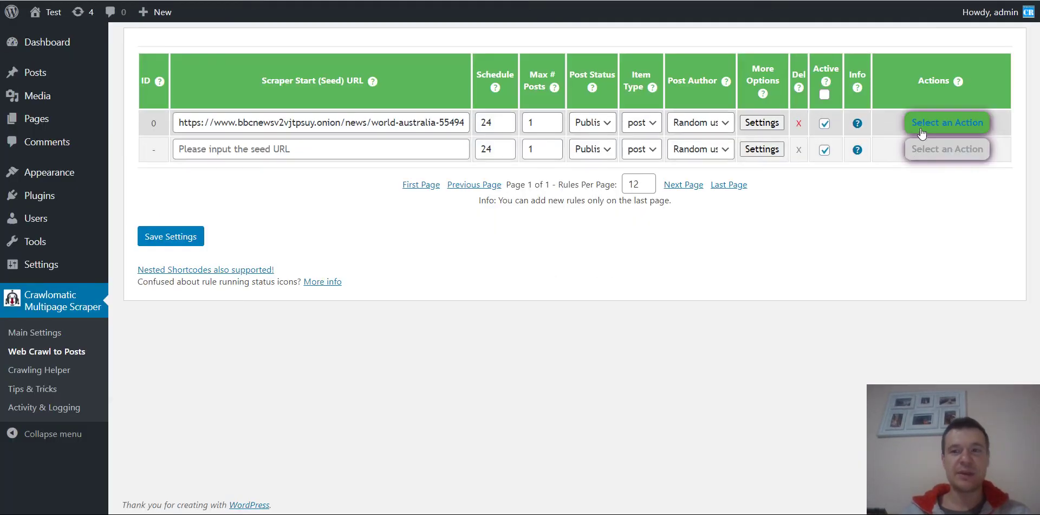
click(921, 124)
click(925, 145)
key(Return)
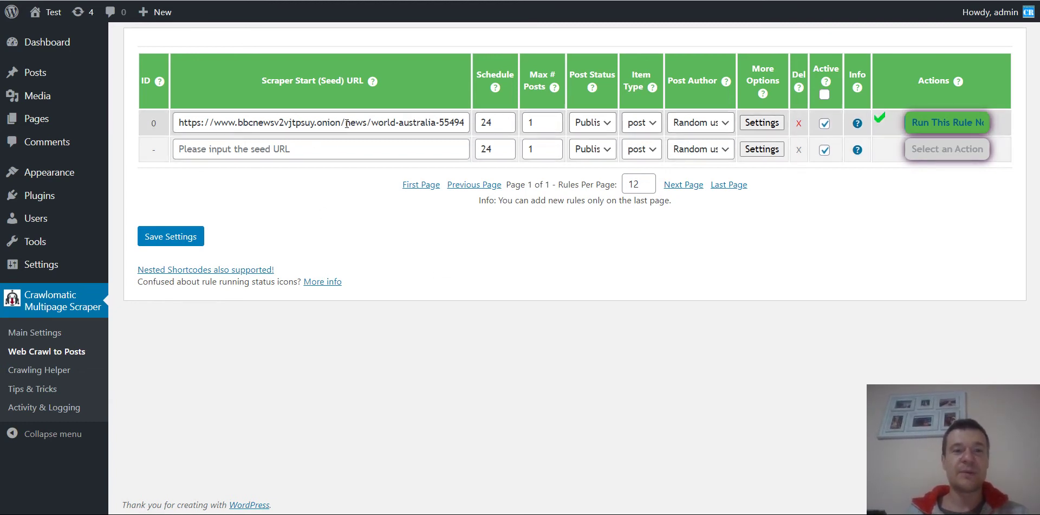
Reload the site's front page to show the imported post, comparing with the Tor original.
key(ctrl+Tab)
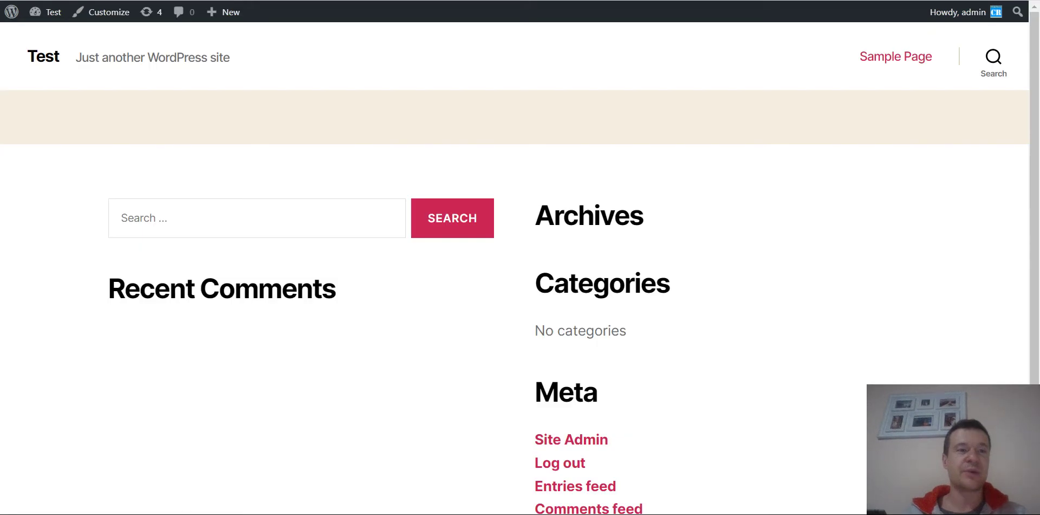
key(F5)
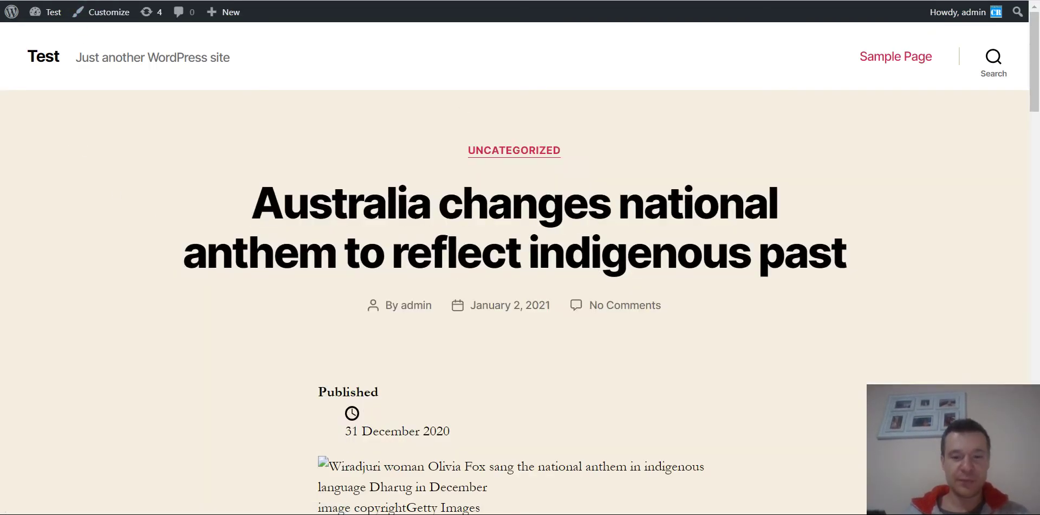
key(alt+Tab)
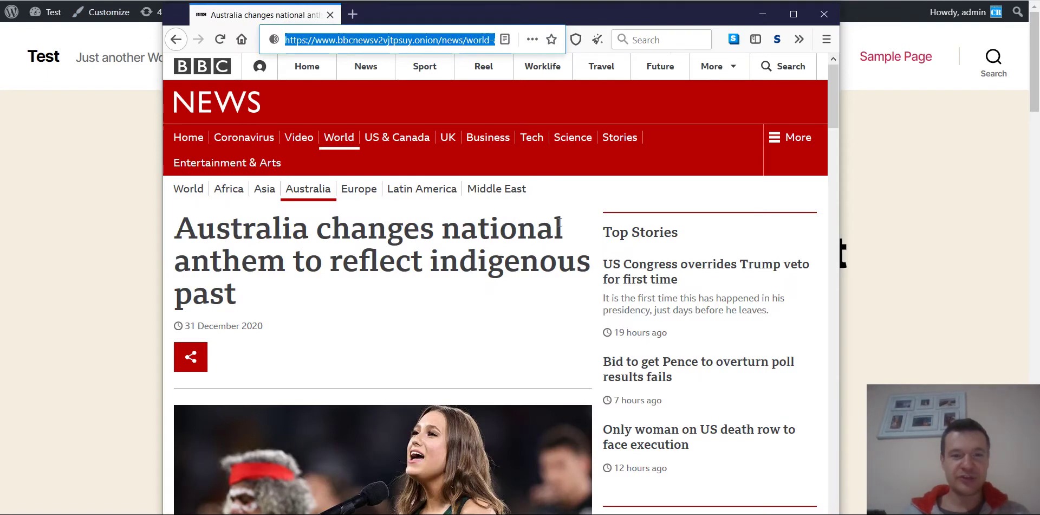
click(90, 237)
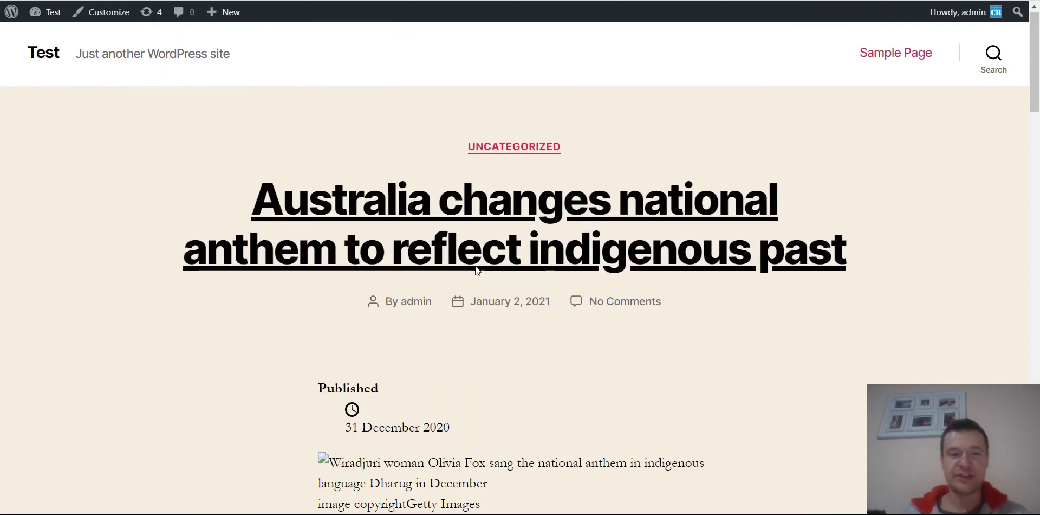
scroll(476, 266, down, 6)
scroll(434, 244, up, 6)
Open the imported anthem post and inspect the HTML of its broken lead image.
click(416, 231)
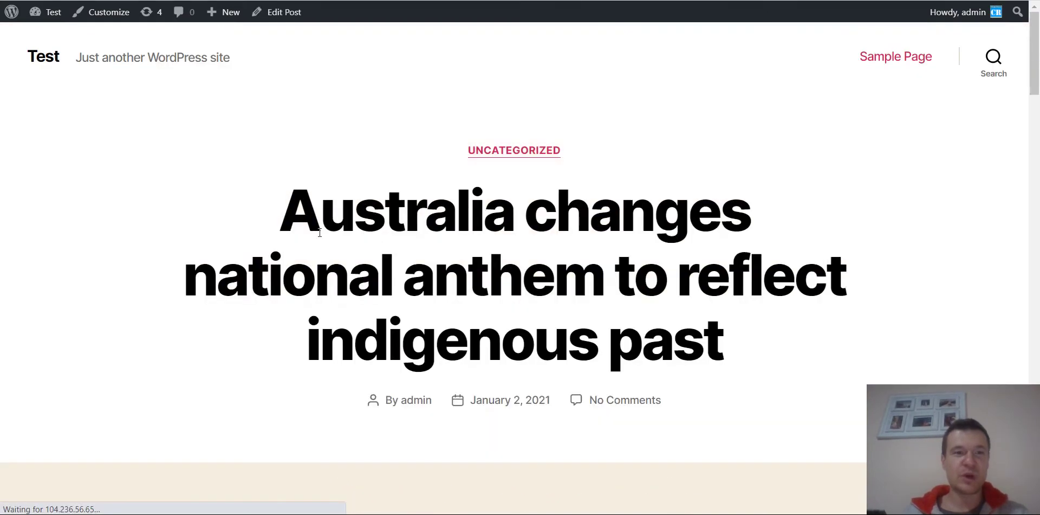
scroll(263, 292, down, 2)
scroll(241, 250, down, 8)
scroll(271, 228, down, 6)
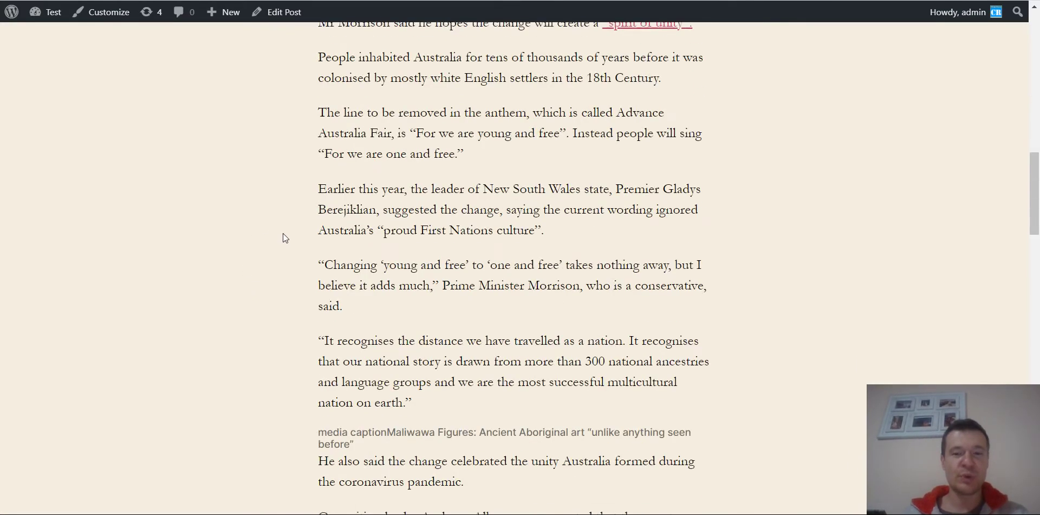
scroll(298, 232, down, 5)
scroll(311, 233, down, 5)
scroll(312, 249, up, 12)
scroll(312, 285, up, 4)
right_click(326, 280)
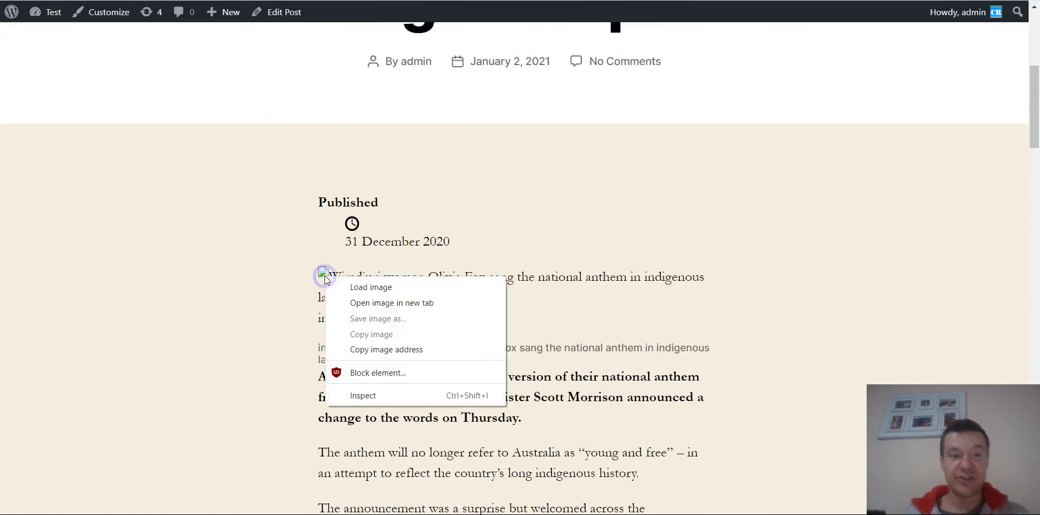
click(342, 392)
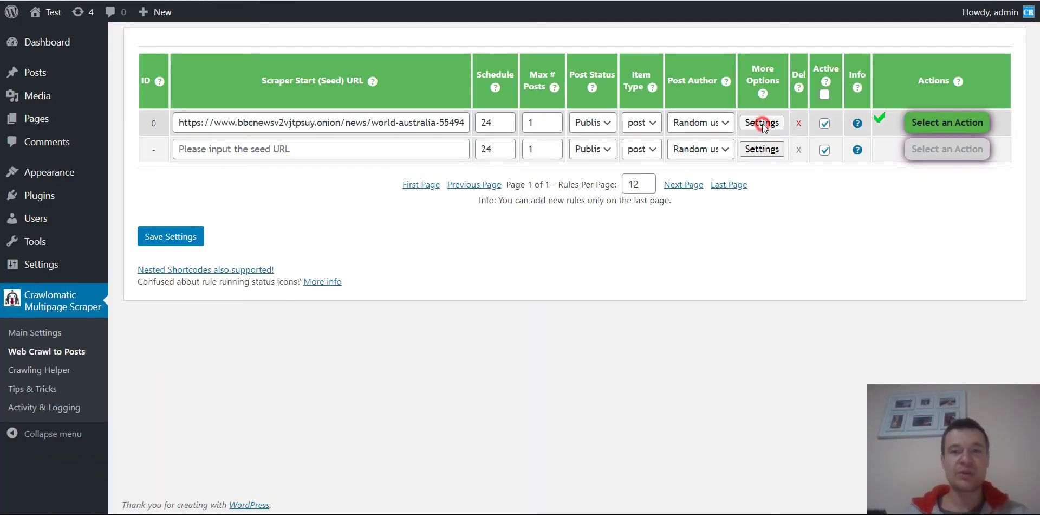
Tick Strip Images From Post Content in rule 0's settings and save them.
click(762, 124)
key(ctrl+f)
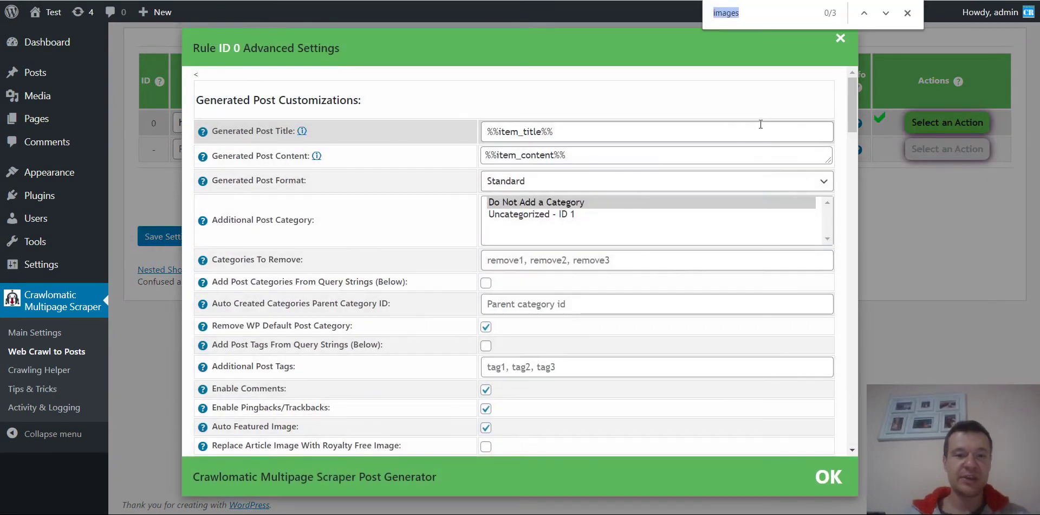
text(strip)
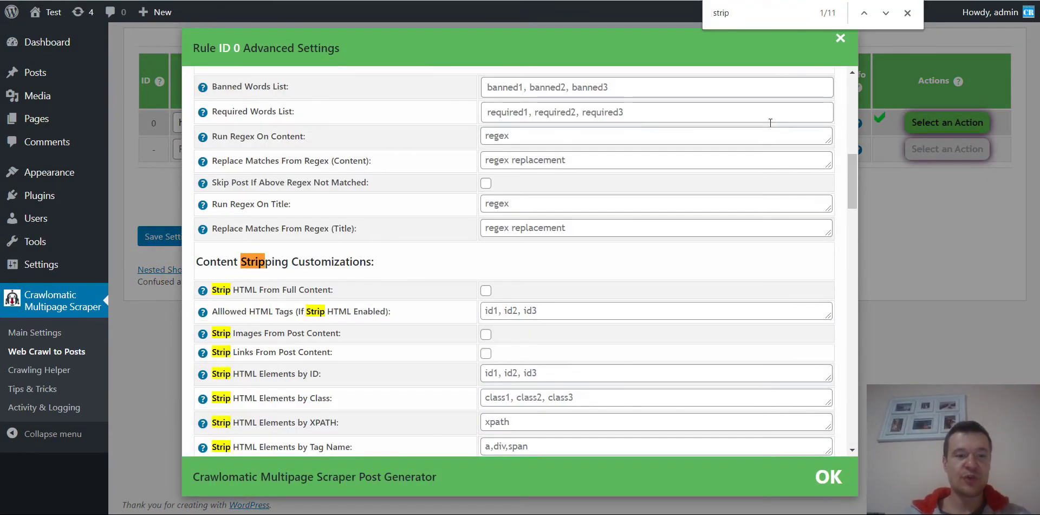
key(ctrl+a)
text(ime)
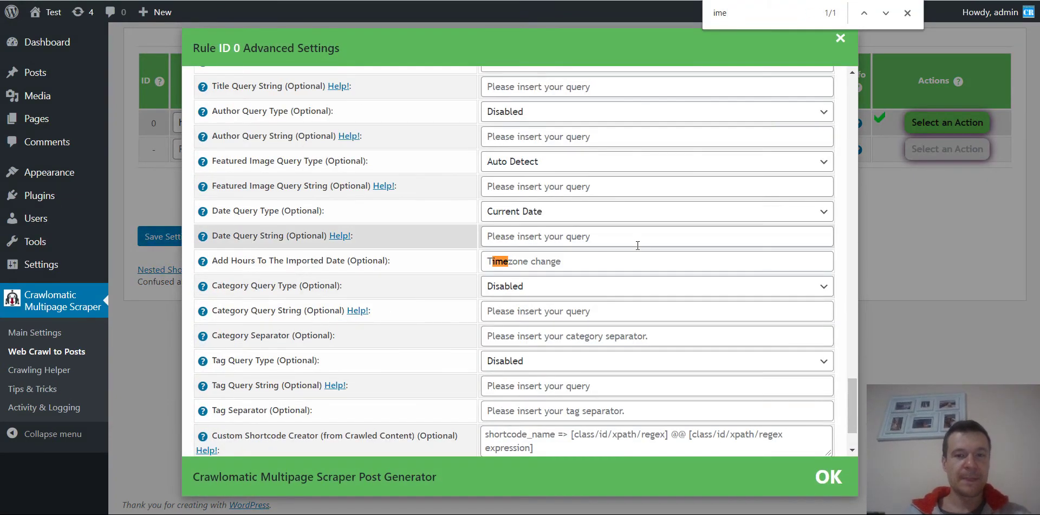
key(BackSpace)
text(ages)
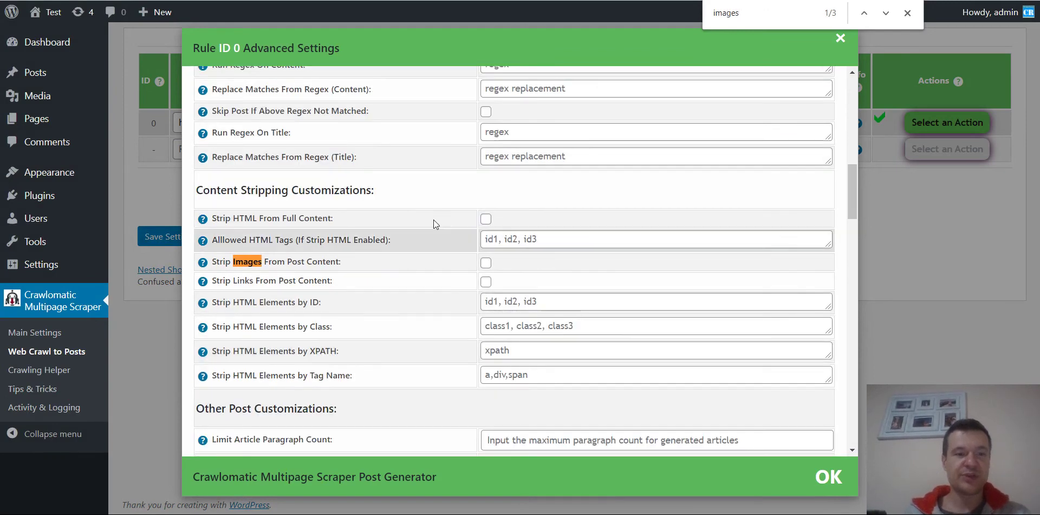
click(486, 263)
drag(214, 263, 339, 263)
key(ctrl+f)
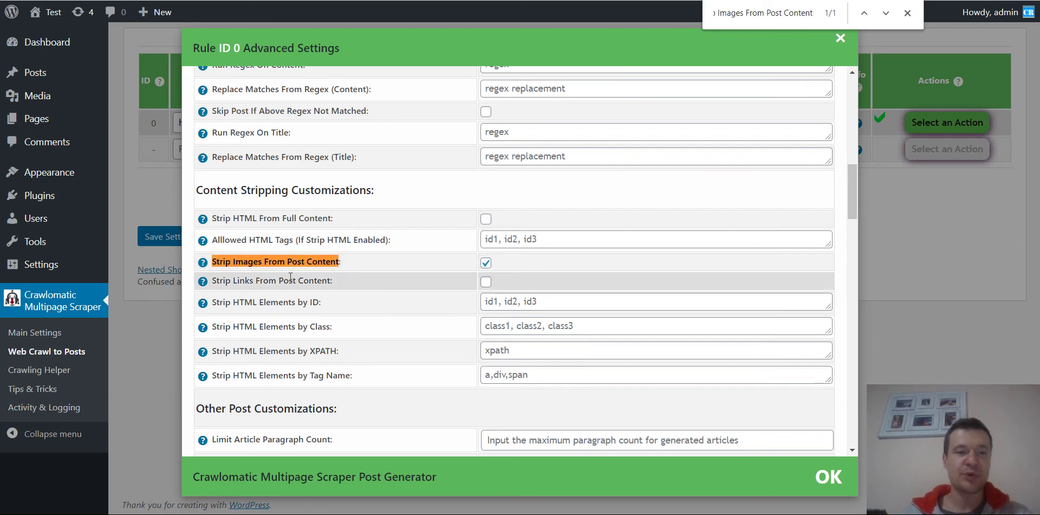
click(152, 236)
click(163, 236)
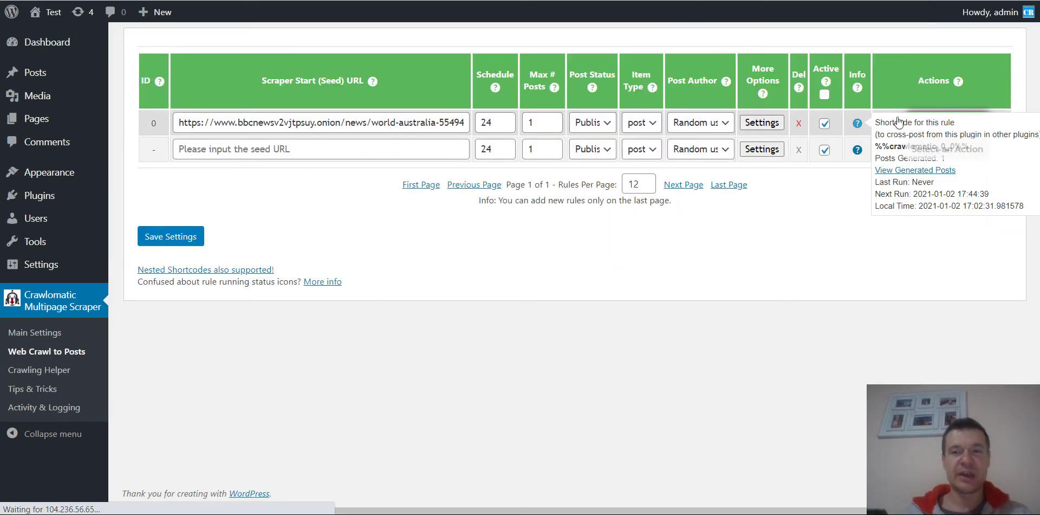
Start rule 0 again using Run This Rule Now from its action dropdown.
click(946, 123)
click(924, 188)
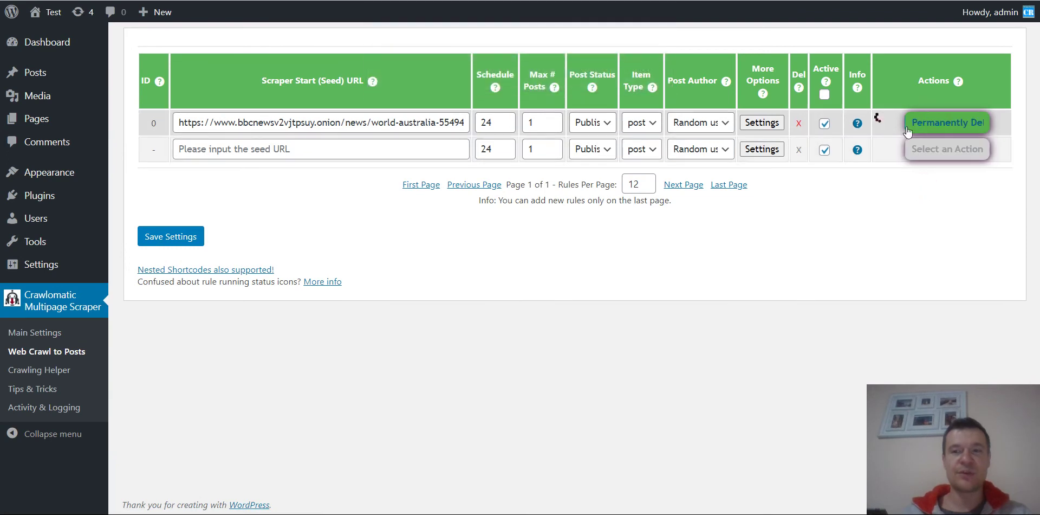
click(947, 122)
click(945, 207)
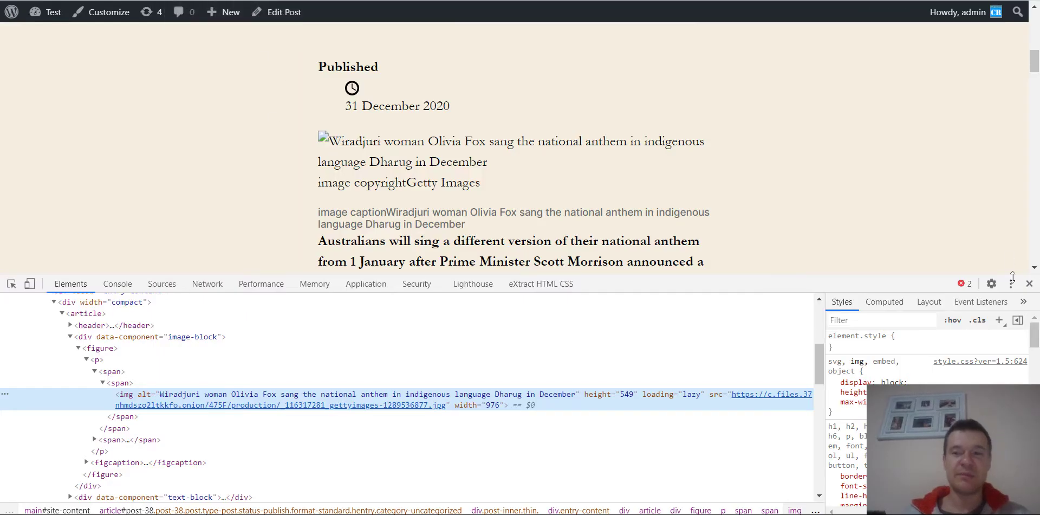
Close DevTools, reload the anthem post and scroll through it to confirm no broken images.
click(1031, 285)
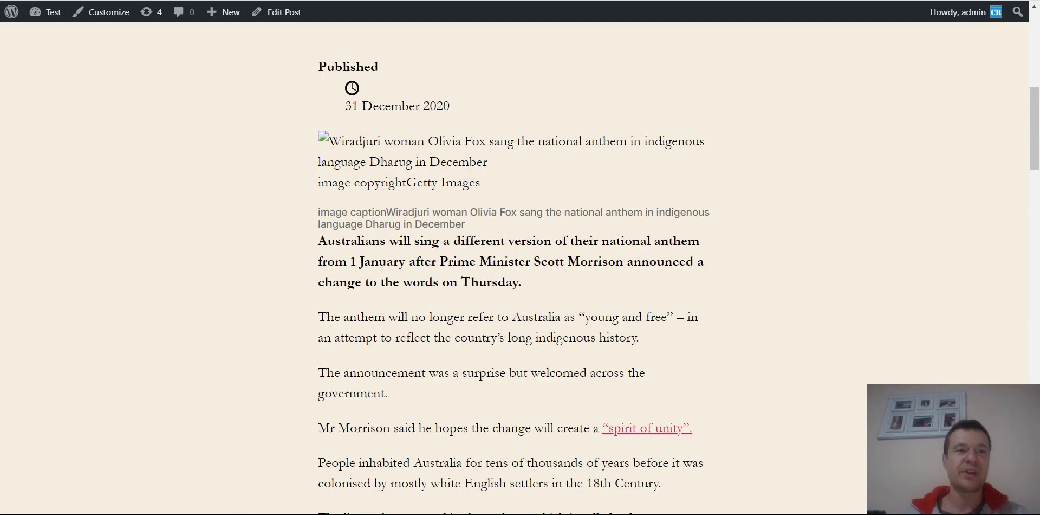
key(F5)
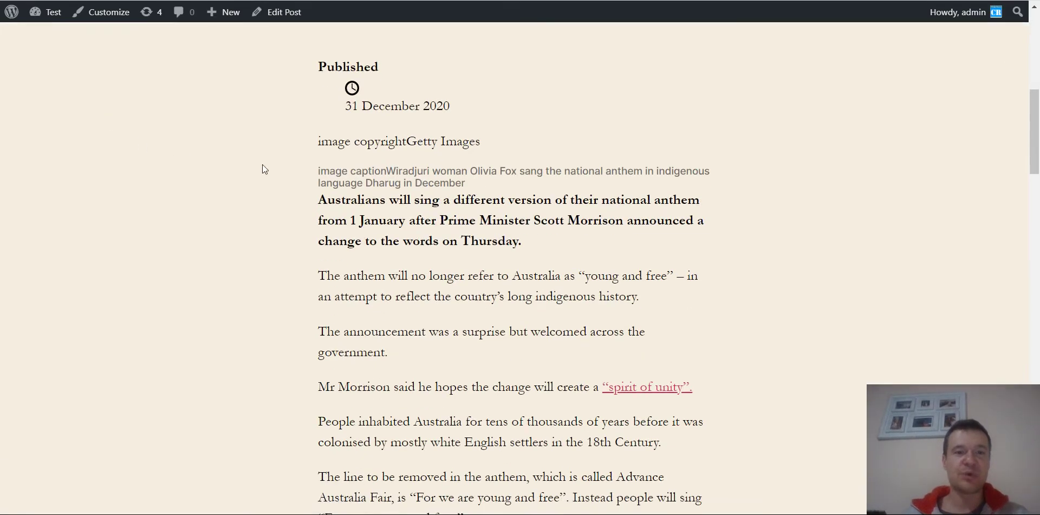
scroll(296, 168, down, 5)
scroll(303, 168, down, 5)
scroll(317, 169, down, 8)
scroll(316, 179, up, 6)
scroll(316, 192, up, 10)
scroll(315, 200, up, 5)
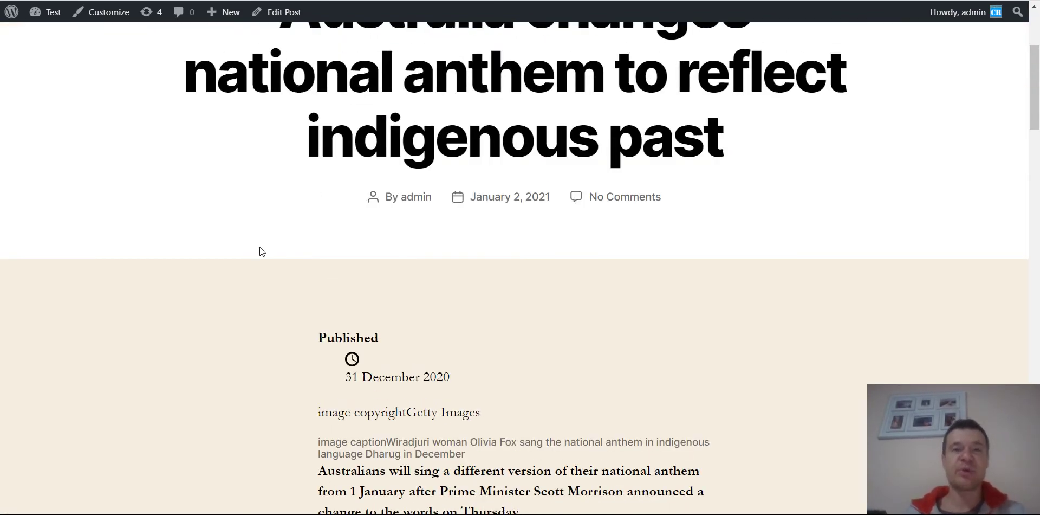
scroll(246, 252, down, 5)
scroll(241, 253, down, 1)
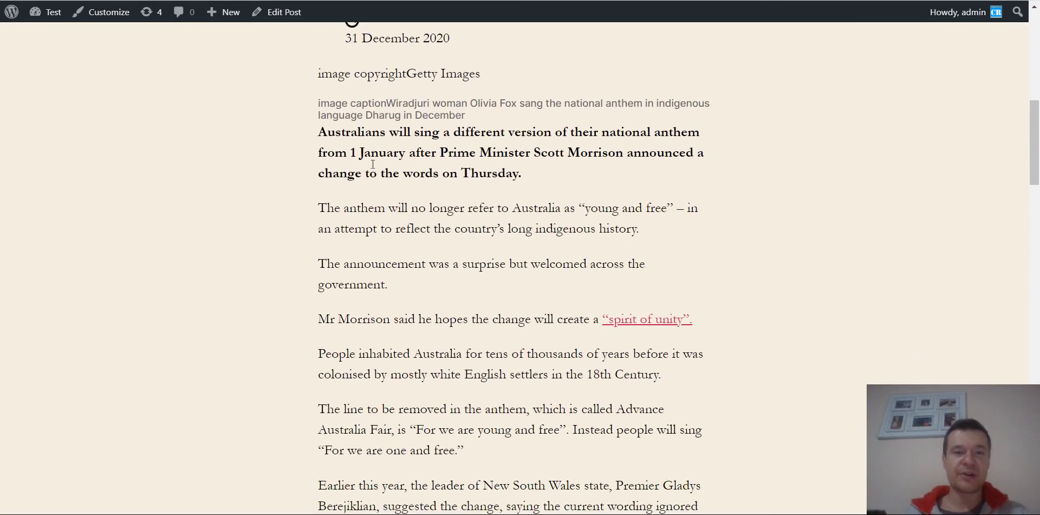
scroll(319, 179, down, 3)
scroll(313, 209, down, 3)
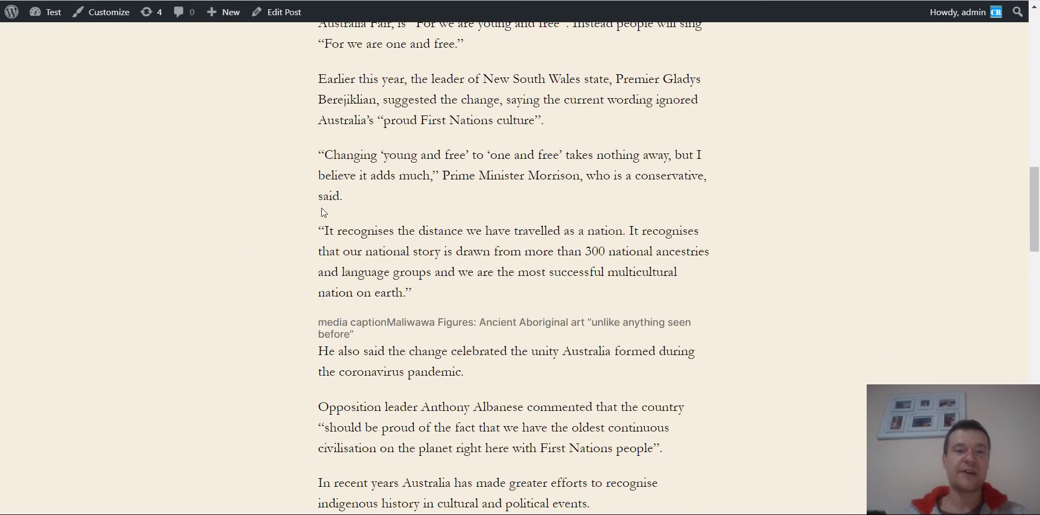
scroll(313, 210, up, 2)
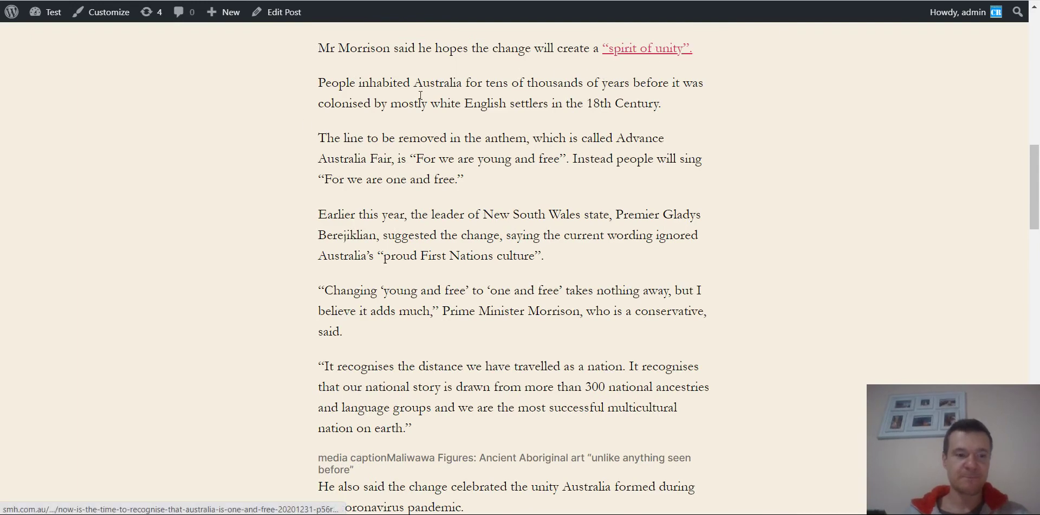
key(ctrl+Tab)
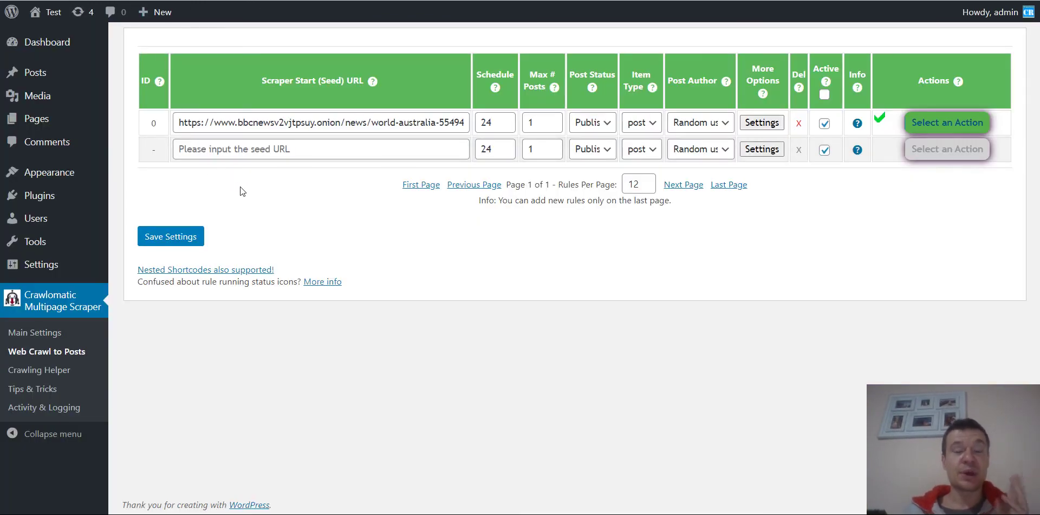